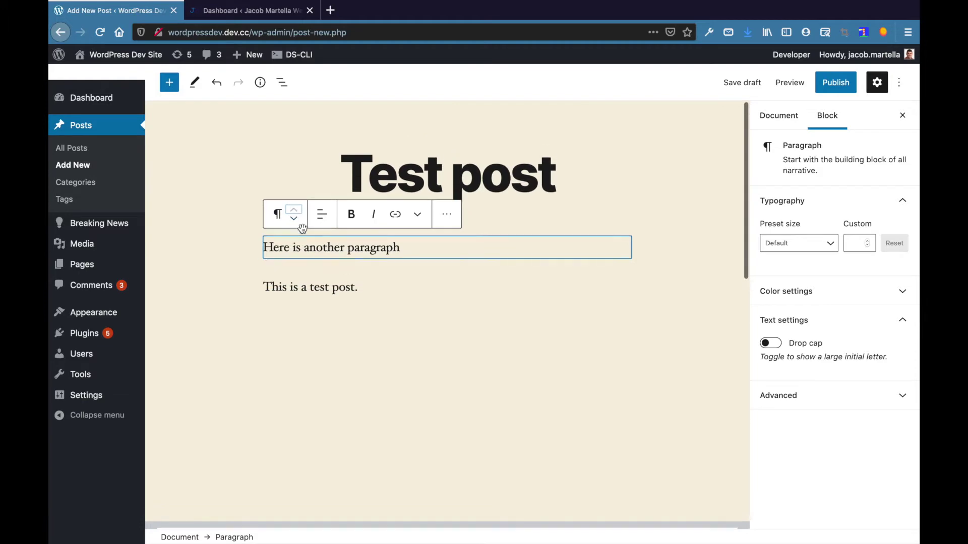
# Write the paragraph "This is some test content." under the post title and start a new empty block below it
pyautogui.write('s i')
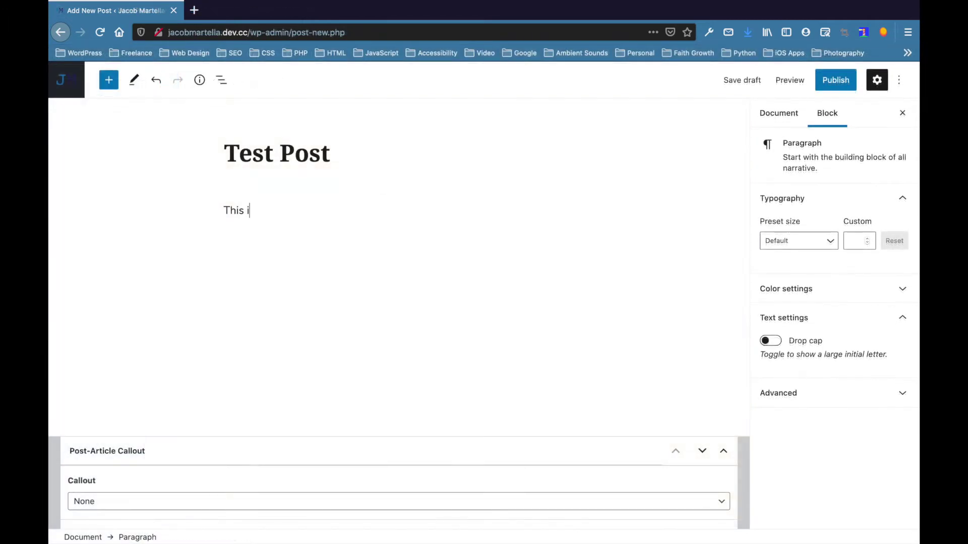
pyautogui.write('s some test content.')
pyautogui.press('Return')
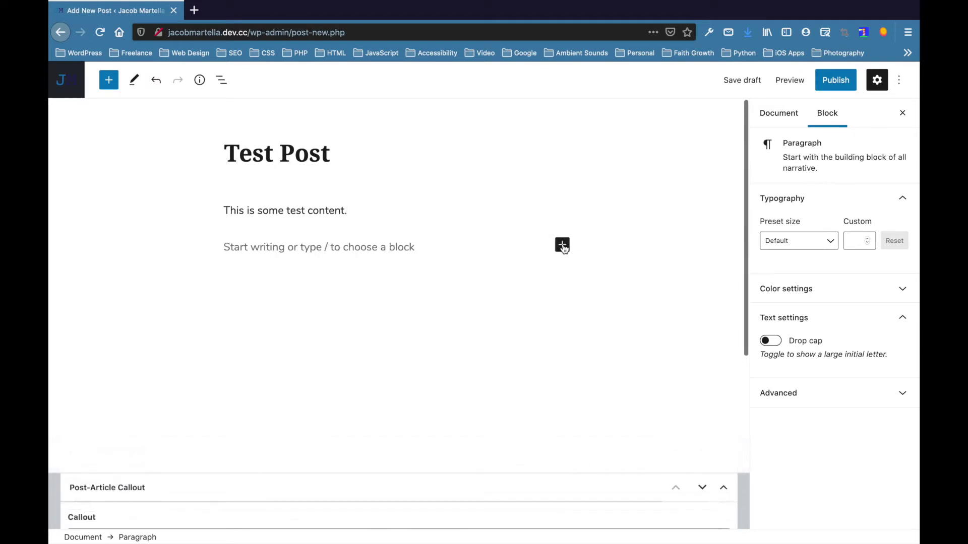
# Search the quick block inserter for "Video" and open the full block library
pyautogui.click(563, 246)
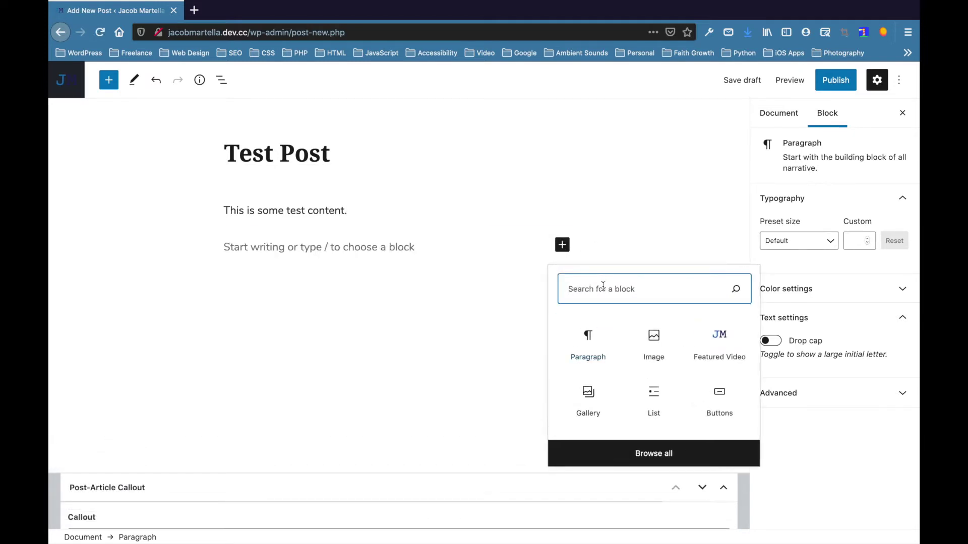
pyautogui.write('Video')
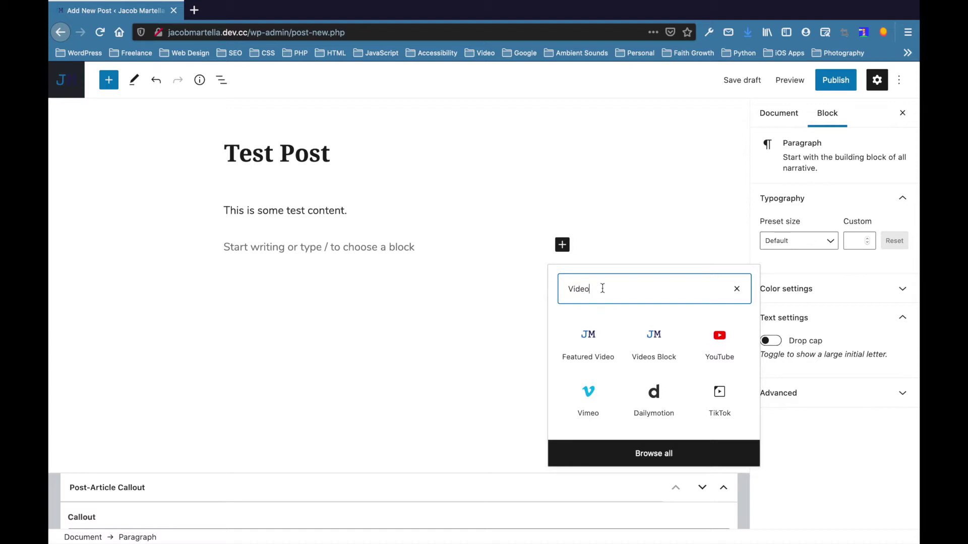
pyautogui.click(648, 454)
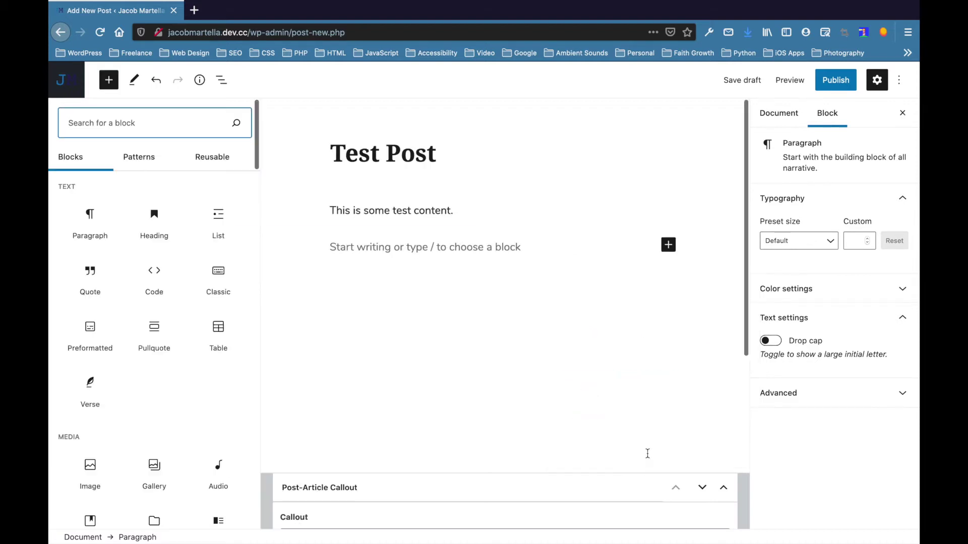
# Look through the block library's categories, from the text and media blocks down to the JM page layout blocks
pyautogui.moveTo(181, 281)
pyautogui.scroll(-7, 182, 283)
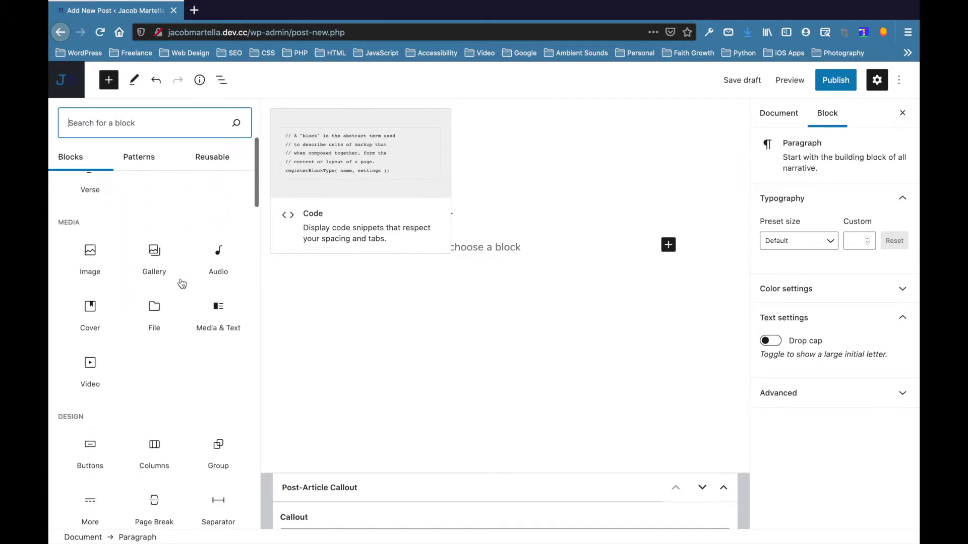
pyautogui.scroll(-8, 182, 283)
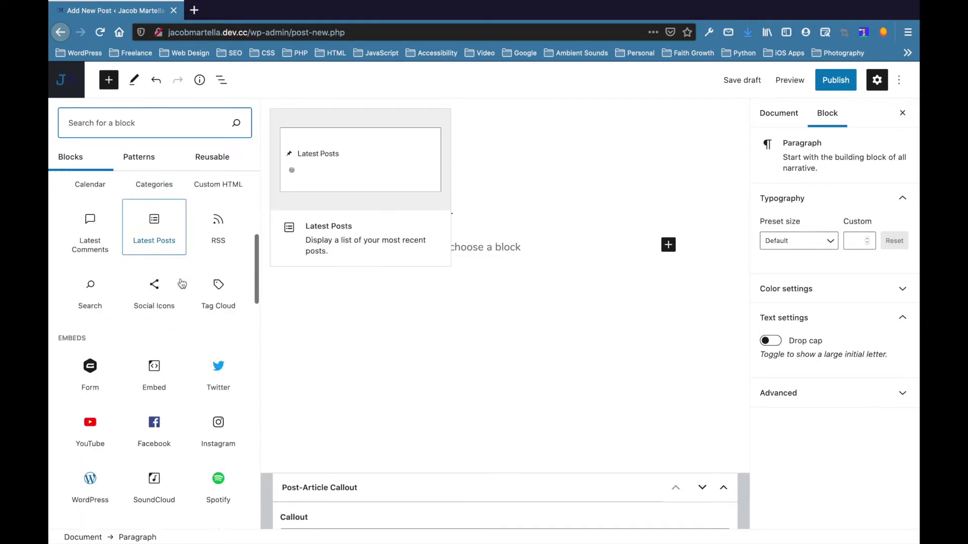
pyautogui.scroll(-9, 195, 341)
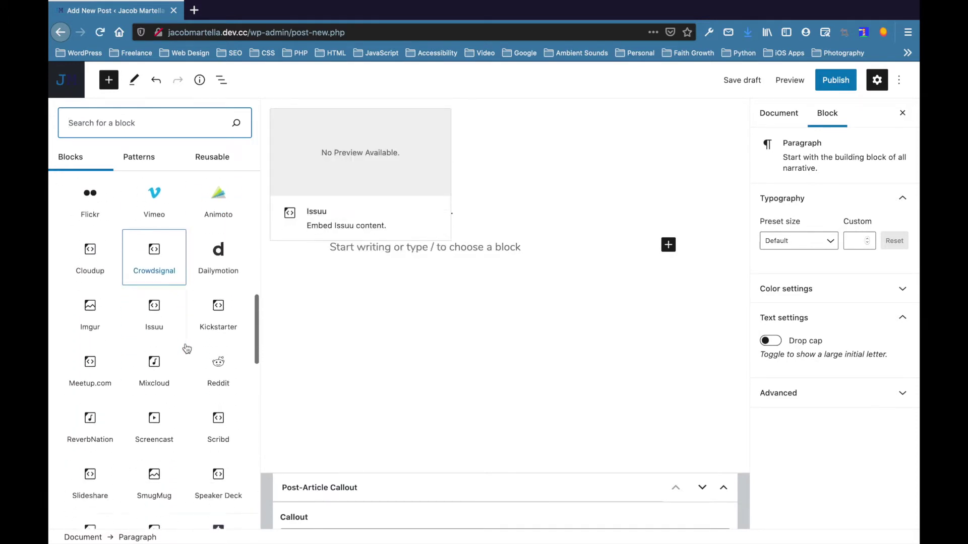
pyautogui.scroll(-9, 186, 349)
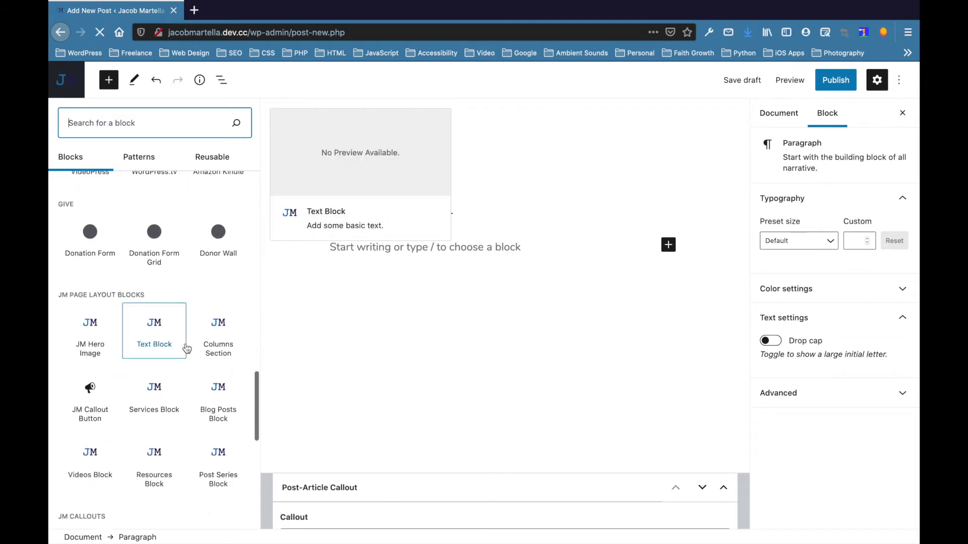
pyautogui.scroll(-8, 187, 349)
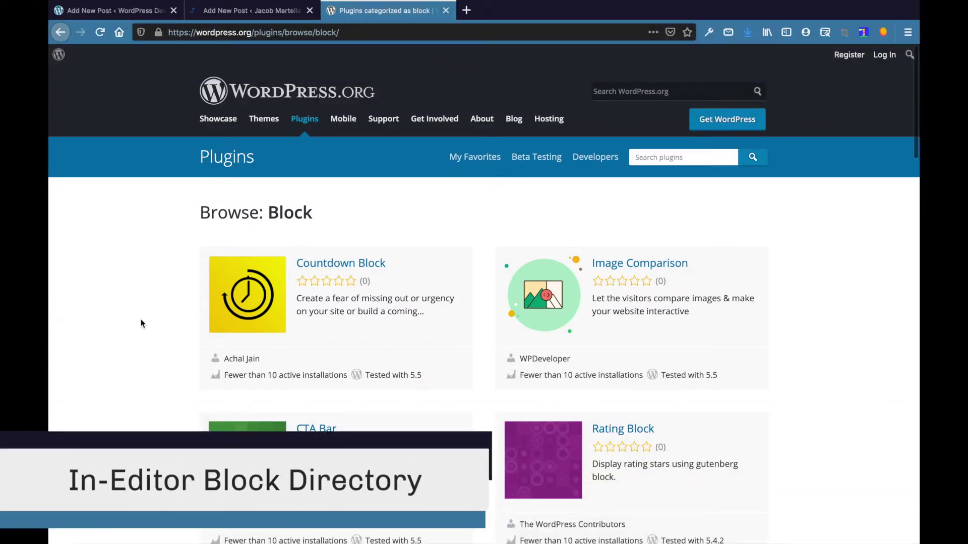
# Look through the block plugins listed in the WordPress.org plugin directory
pyautogui.scroll(-1, 141, 321)
pyautogui.scroll(-1, 141, 323)
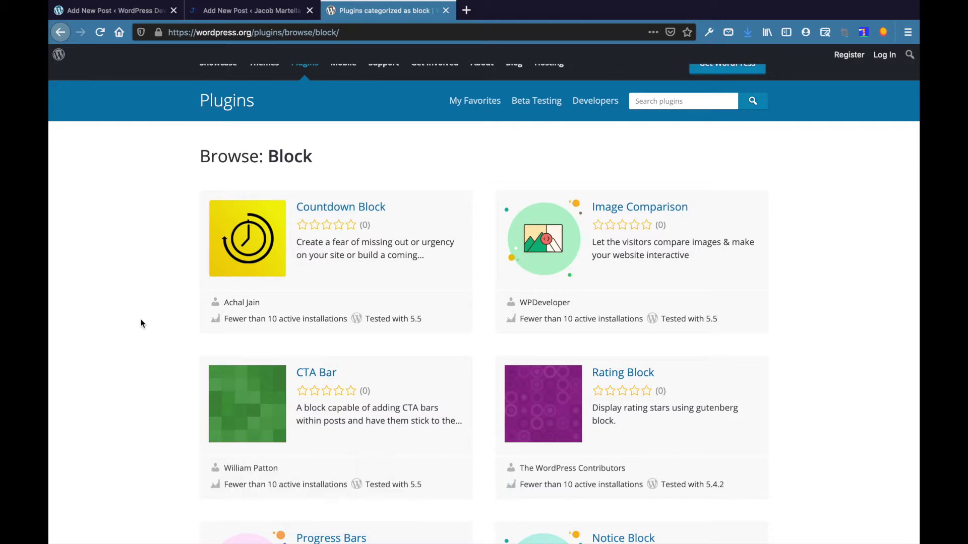
pyautogui.scroll(-1, 141, 323)
pyautogui.scroll(-5, 141, 323)
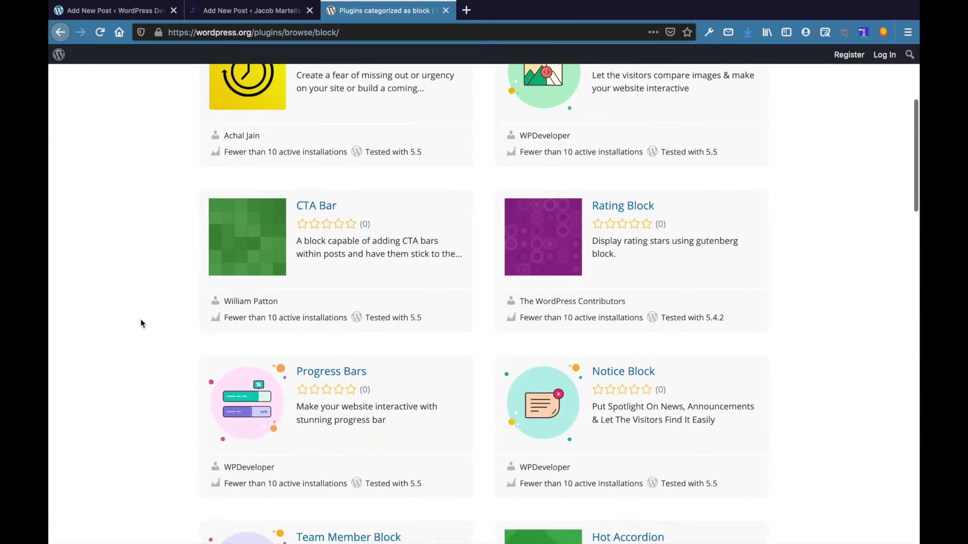
pyautogui.scroll(-2, 141, 323)
# Return to the post editor, search the block library for "countdown" and try to add the second Countdown Block
pyautogui.click(255, 11)
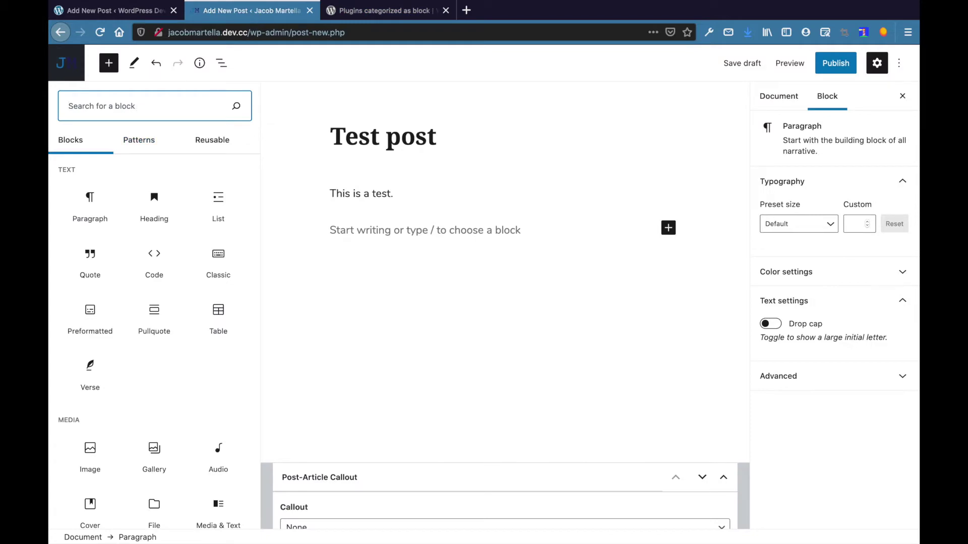
pyautogui.write('test')
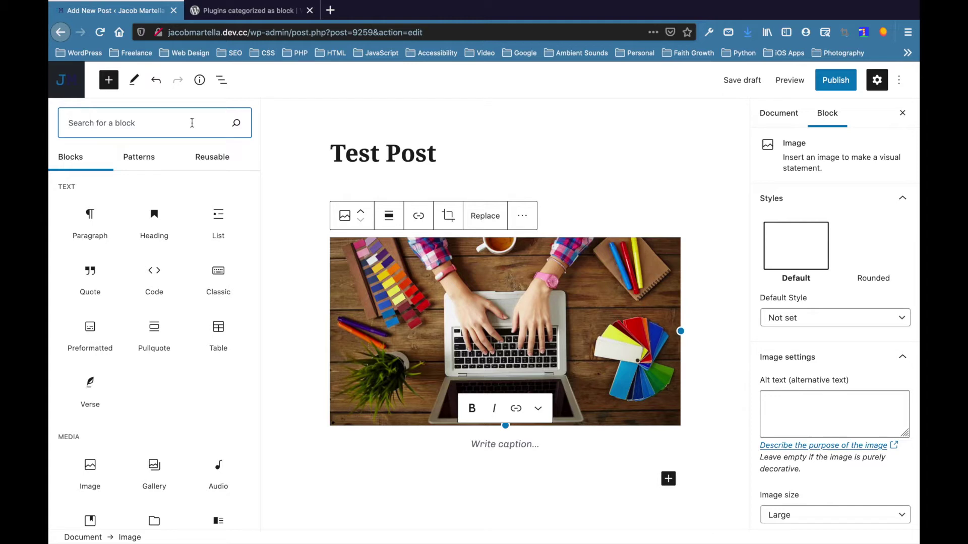
pyautogui.write('countdown')
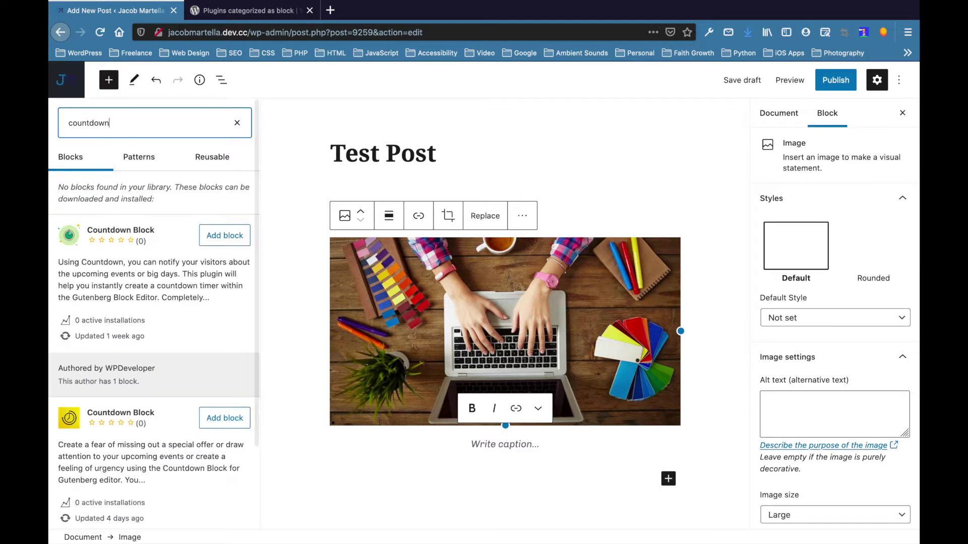
pyautogui.scroll(-3, 209, 384)
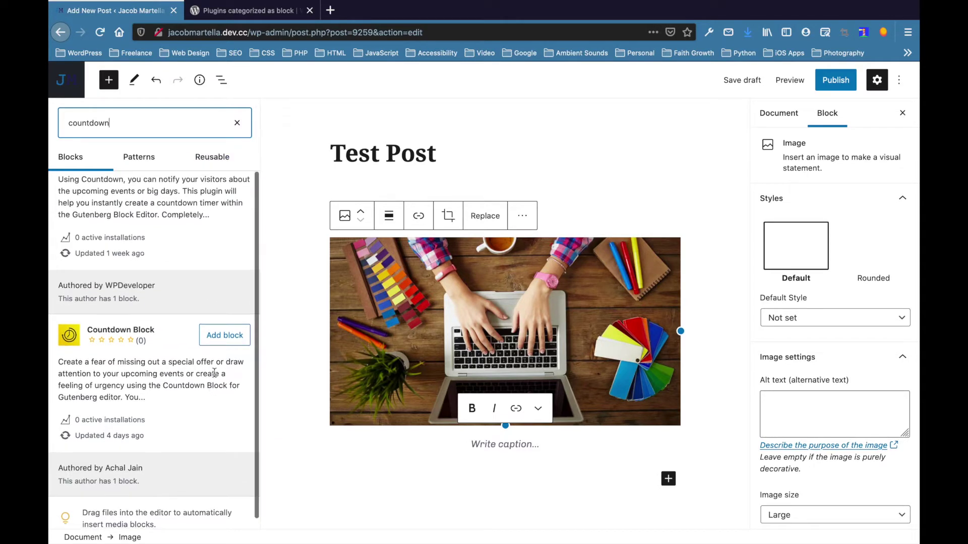
pyautogui.scroll(3, 212, 381)
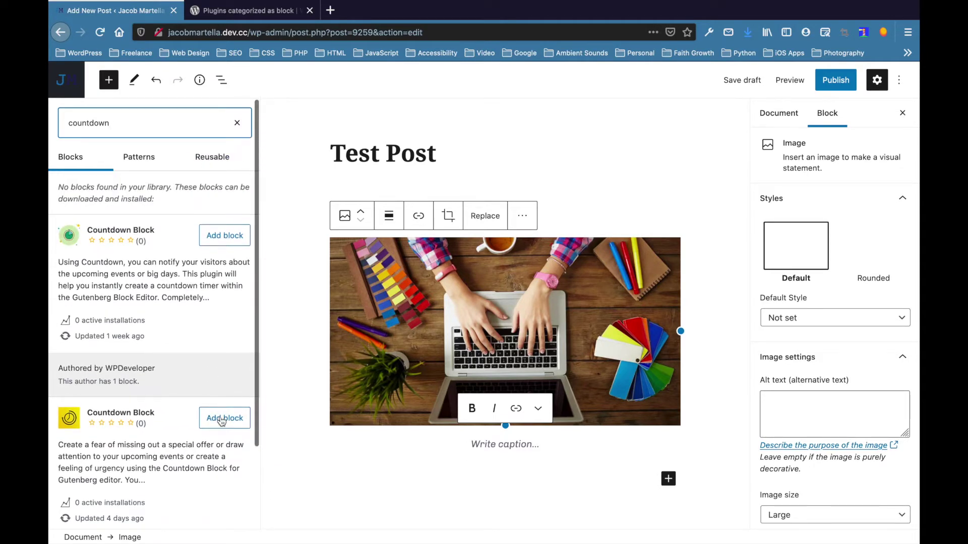
pyautogui.click(222, 419)
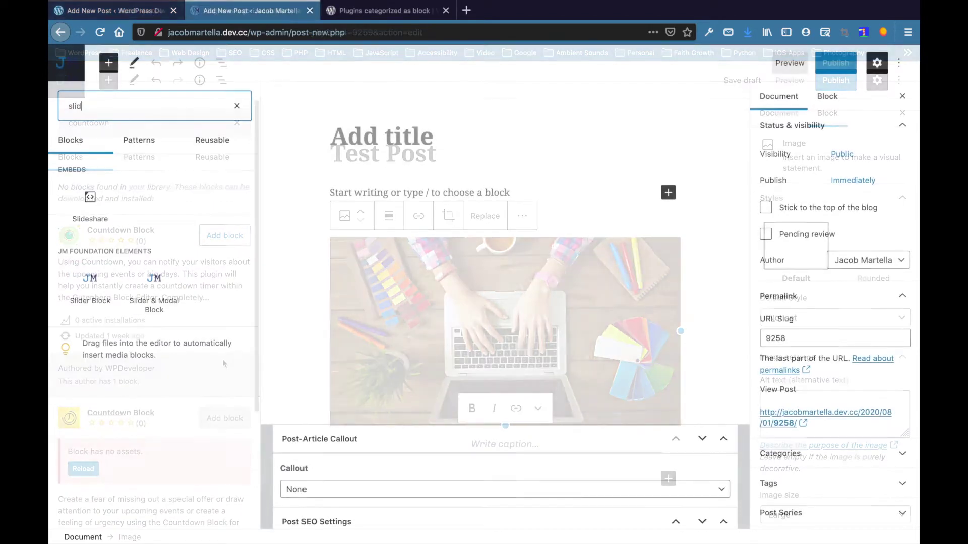
# Search the block library for "slider" and replace that search with "video"
pyautogui.write('er')
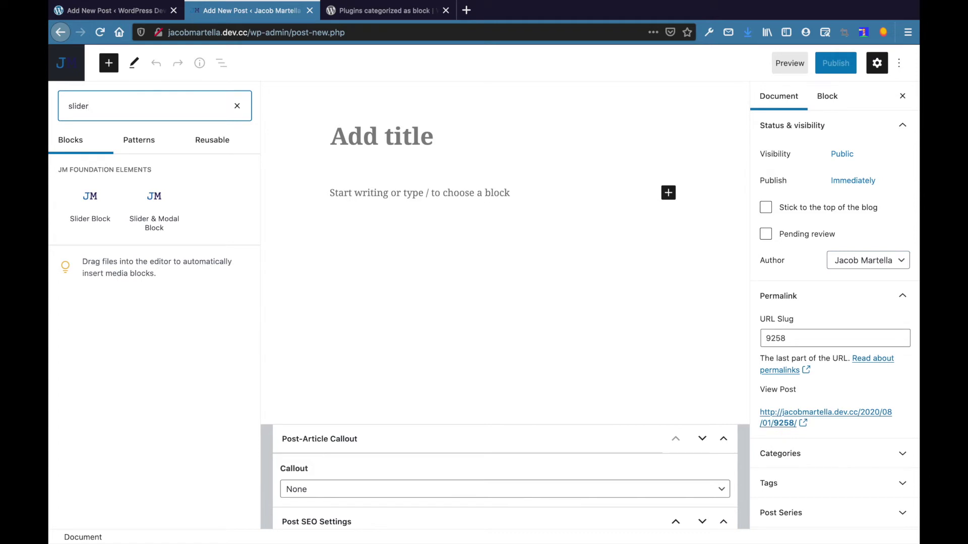
pyautogui.press('BackSpace')
pyautogui.press('BackSpace')
pyautogui.press('BackSpace')
pyautogui.press('BackSpace')
pyautogui.press('BackSpace')
pyautogui.press('BackSpace')
pyautogui.write('vid')
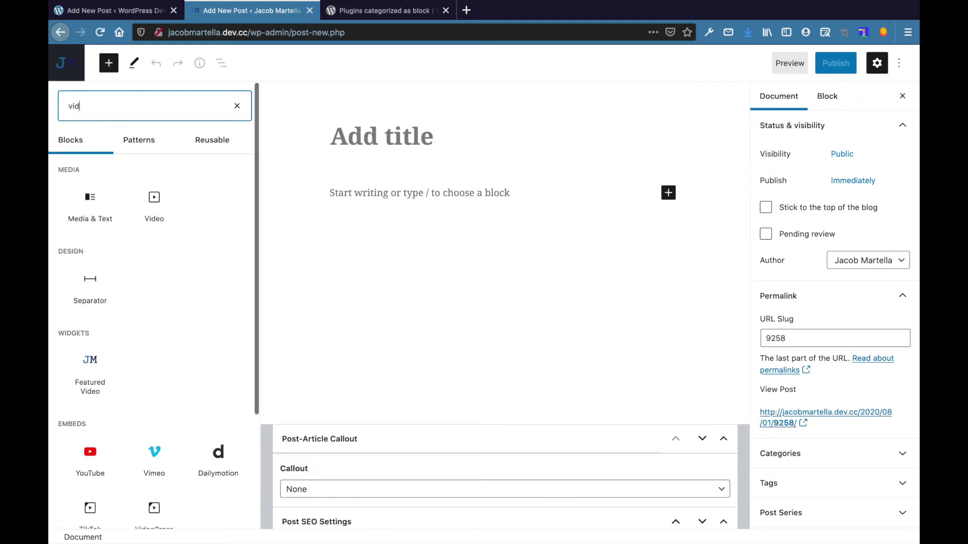
pyautogui.write('eo')
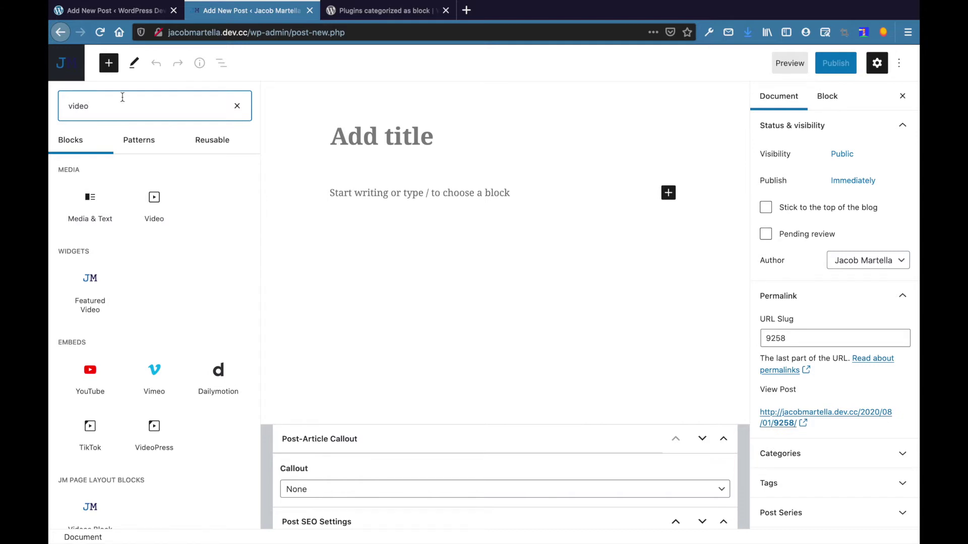
# Insert the "Two buttons" block pattern and change the second button's text to "THIS IS THE SECOND BUTTON"
pyautogui.click(151, 147)
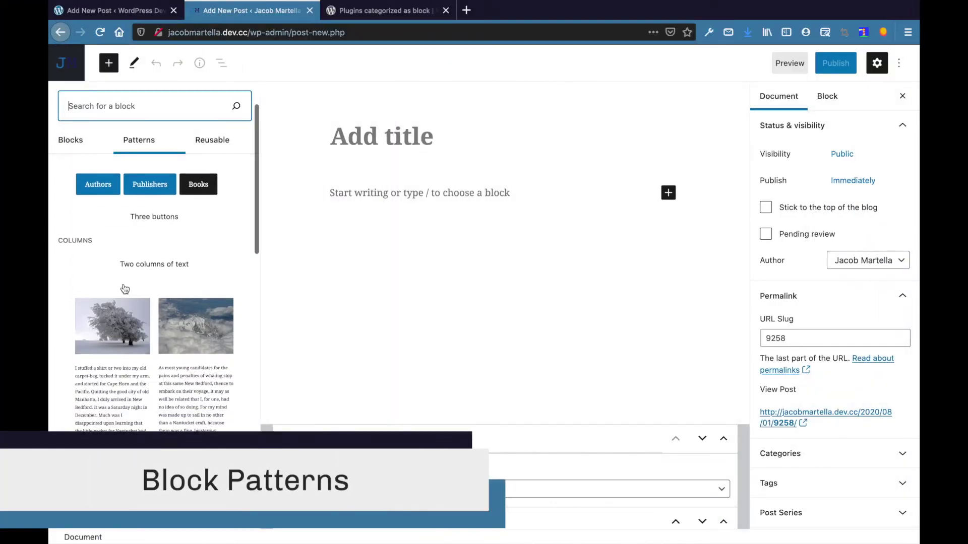
pyautogui.click(149, 194)
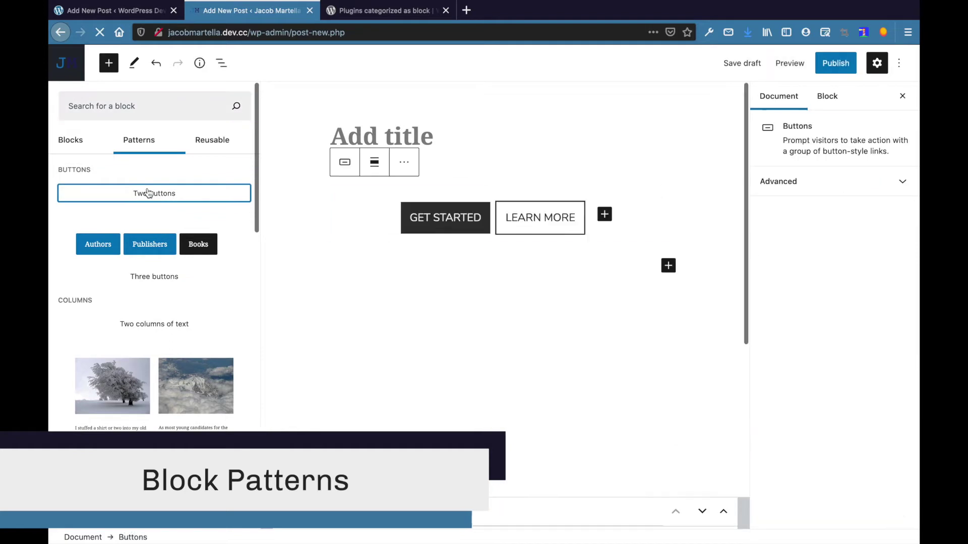
pyautogui.click(537, 217)
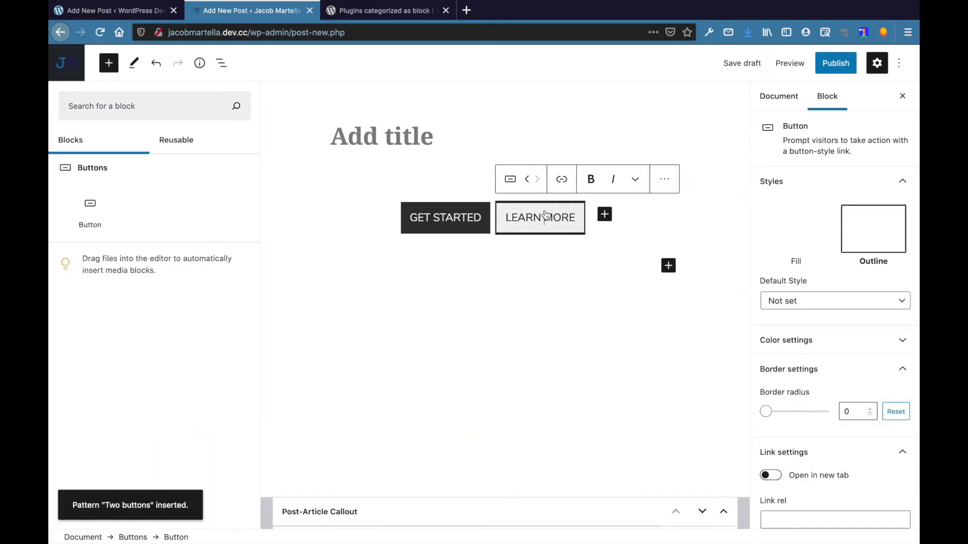
pyautogui.tripleClick(544, 216)
pyautogui.write('TH')
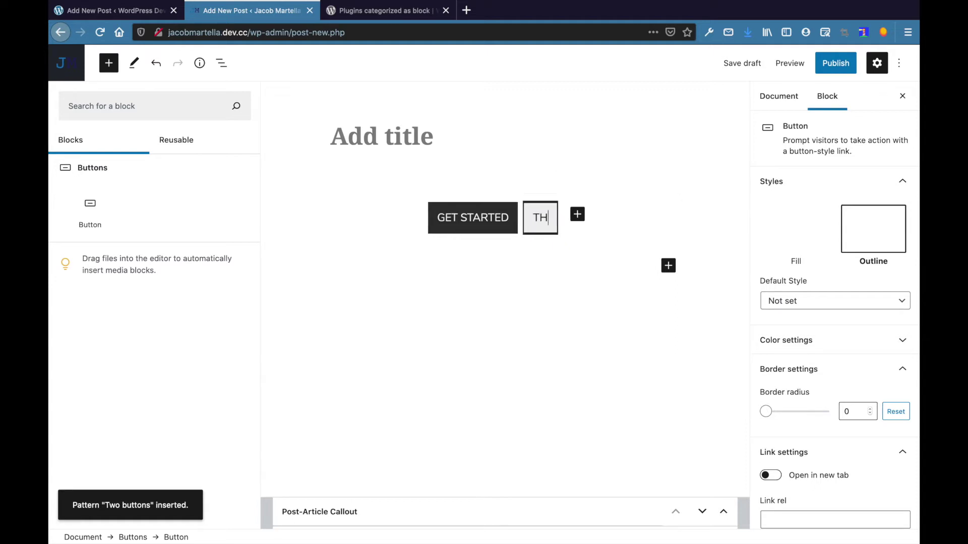
pyautogui.write('IS IS THE SECOND BUTTON')
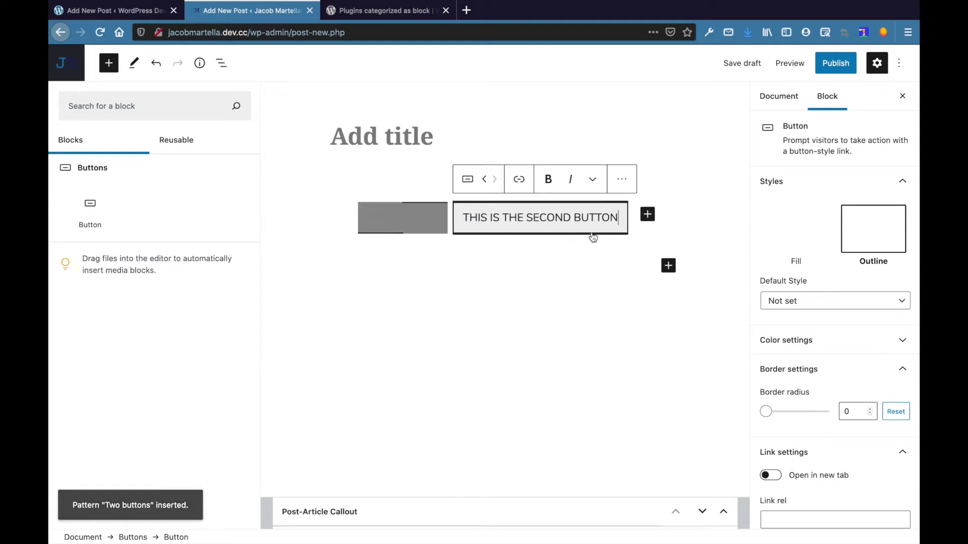
# Change the first button's text to "THIS IS THE FIRST BUTTON"
pyautogui.click(419, 219)
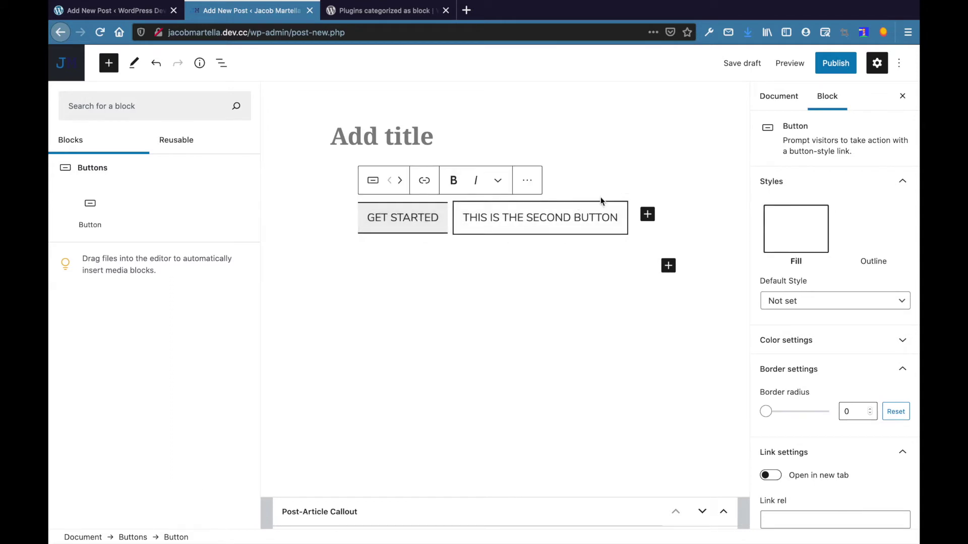
pyautogui.tripleClick(398, 218)
pyautogui.write('THIS IS TH')
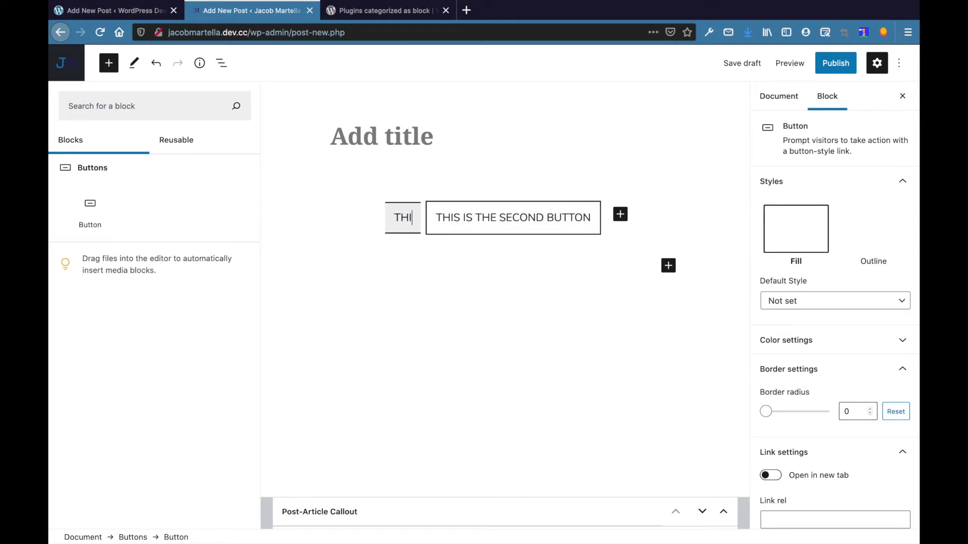
pyautogui.write('E FIRST BUTTON')
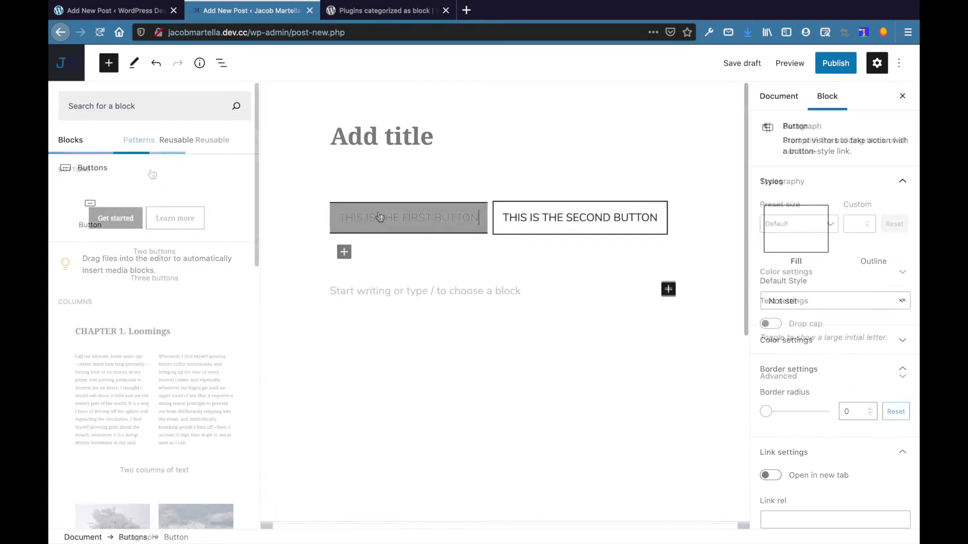
# Insert the "Two columns of text" block pattern below the buttons
pyautogui.scroll(-5, 174, 301)
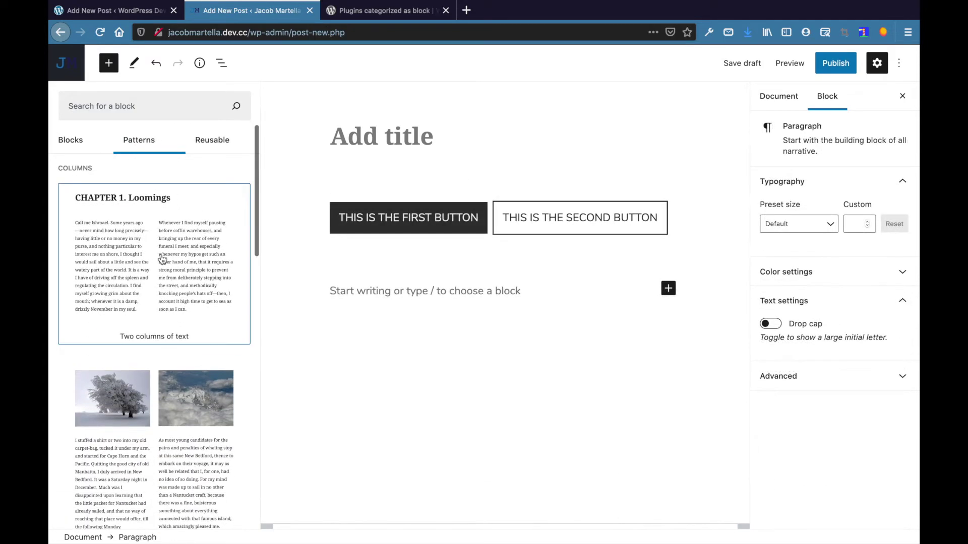
pyautogui.click(144, 237)
pyautogui.scroll(-4, 373, 443)
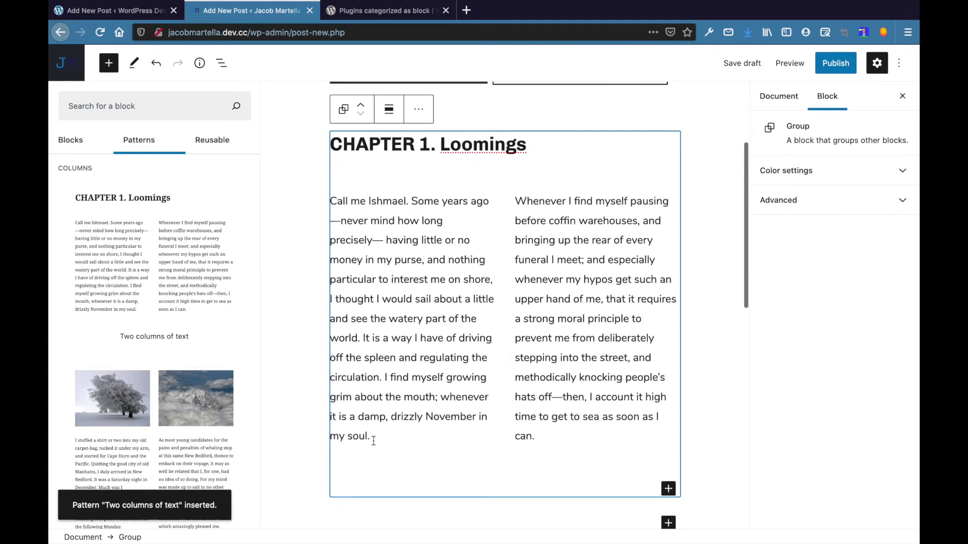
pyautogui.scroll(-1, 374, 444)
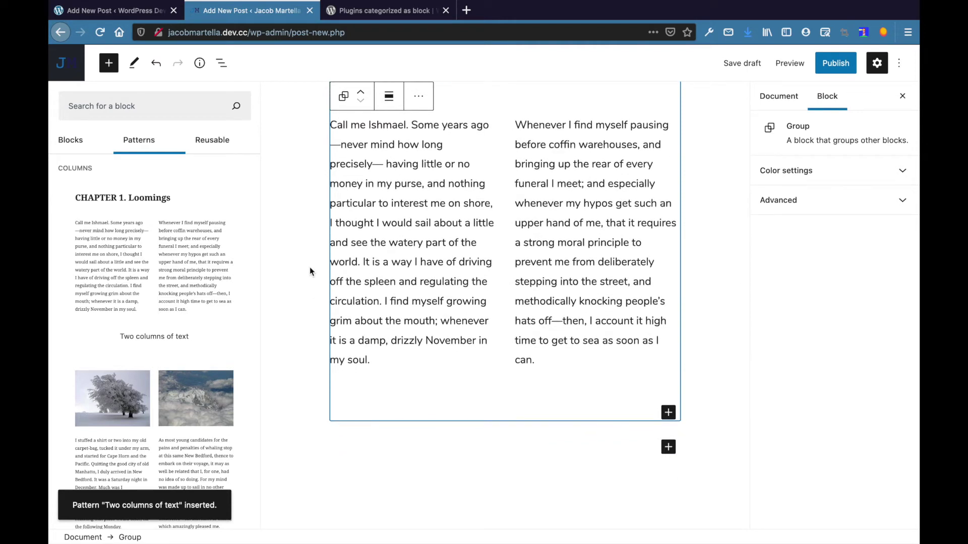
# Add an image below the text columns, set its crop to the Square aspect ratio and reposition the picture within the crop frame
pyautogui.click(668, 450)
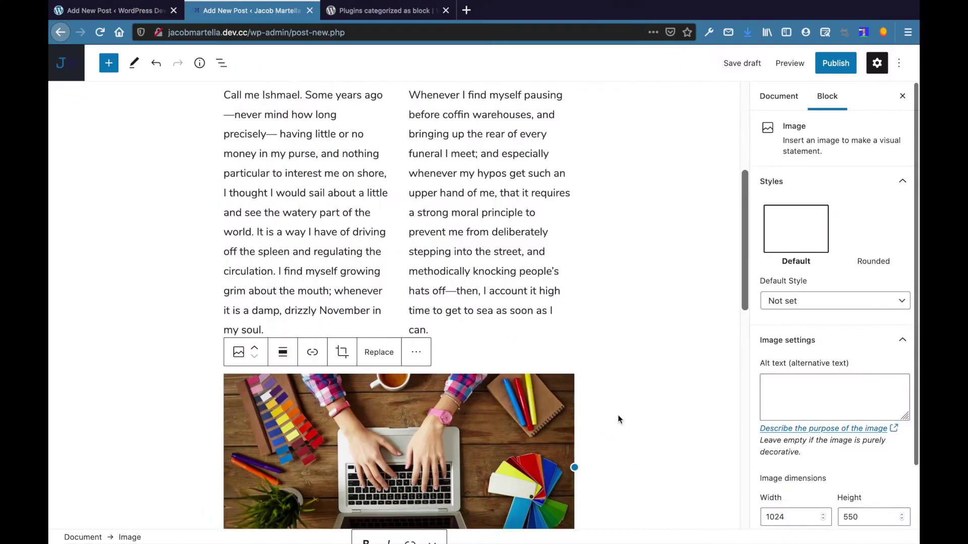
pyautogui.scroll(-2, 619, 419)
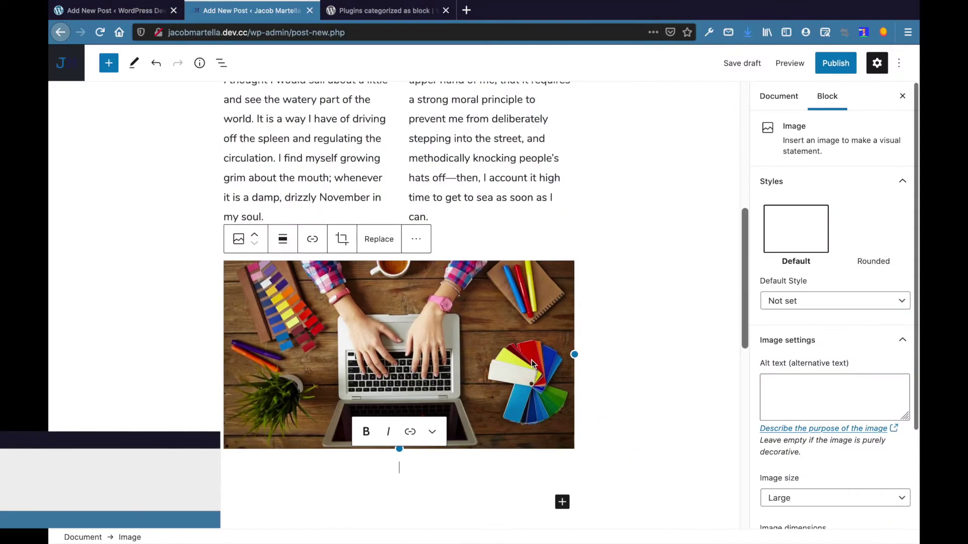
pyautogui.click(347, 244)
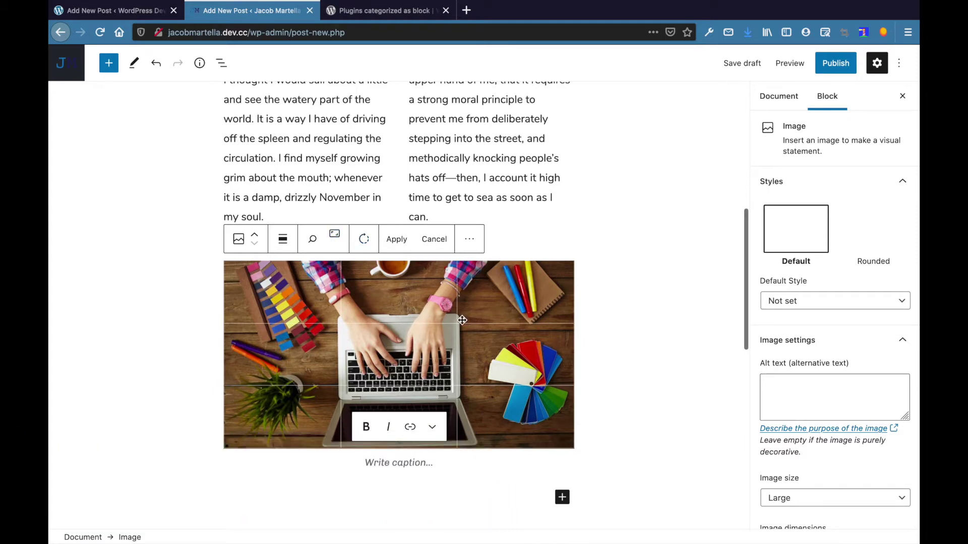
pyautogui.click(335, 236)
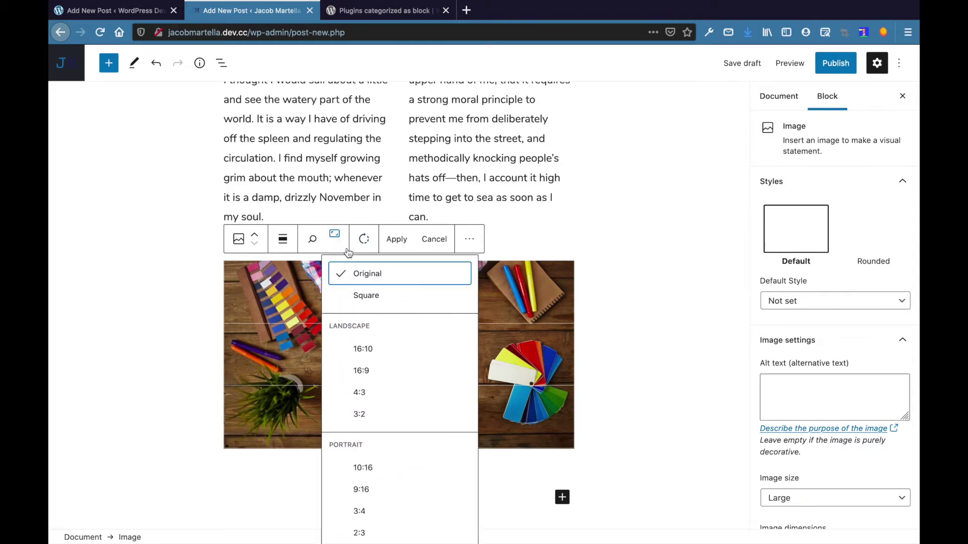
pyautogui.click(373, 296)
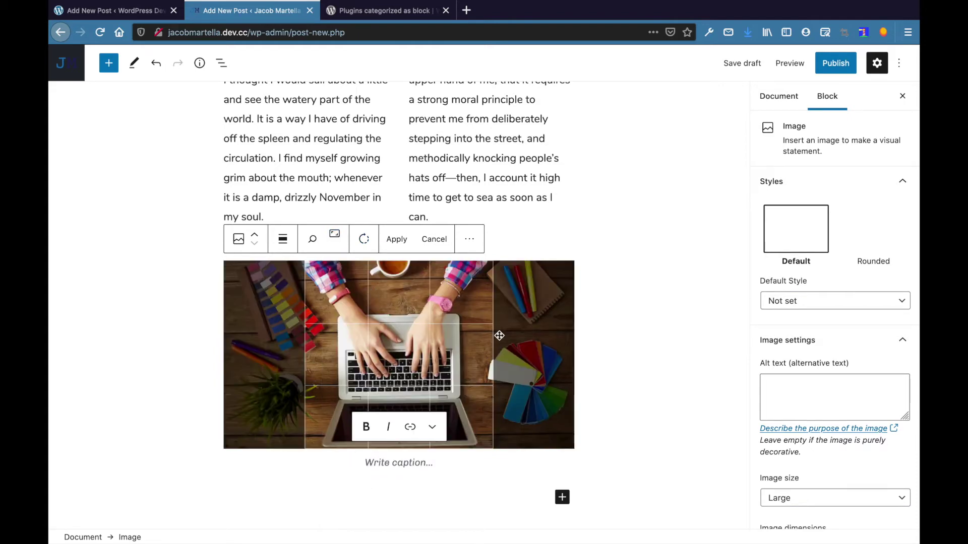
pyautogui.moveTo(499, 336); pyautogui.dragTo(469, 342)
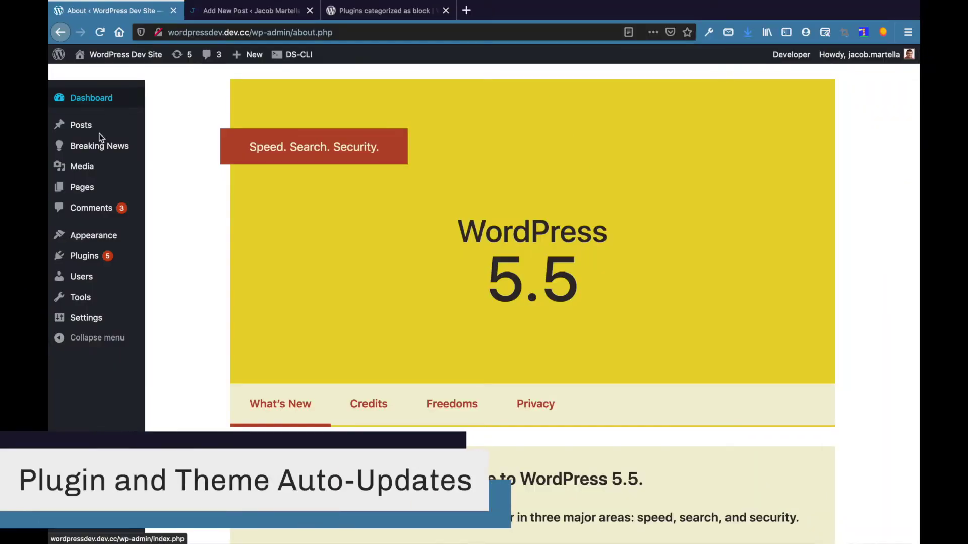
# Open the WordPress Dev Site's installed plugins list and enable auto-updates for the Classic Editor plugin
pyautogui.moveTo(90, 257)
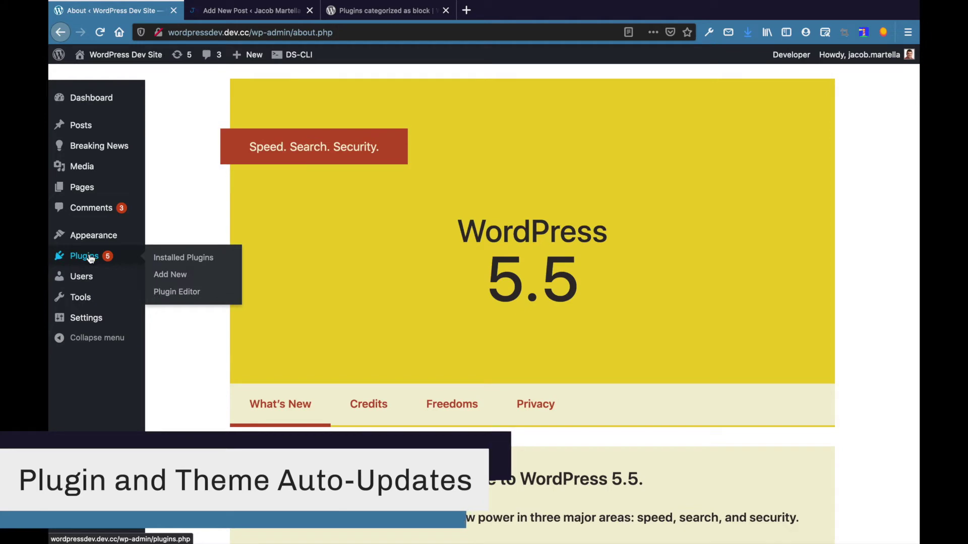
pyautogui.click(90, 257)
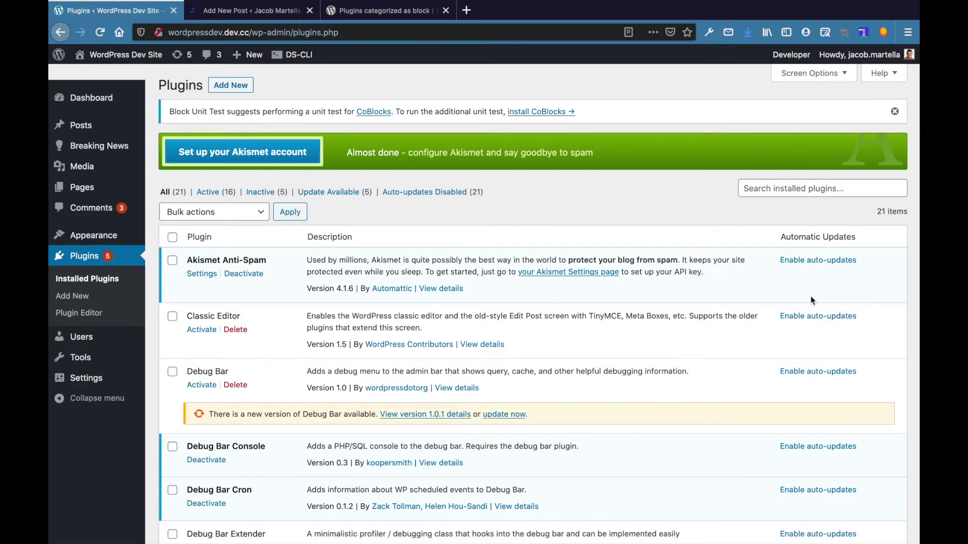
pyautogui.click(817, 317)
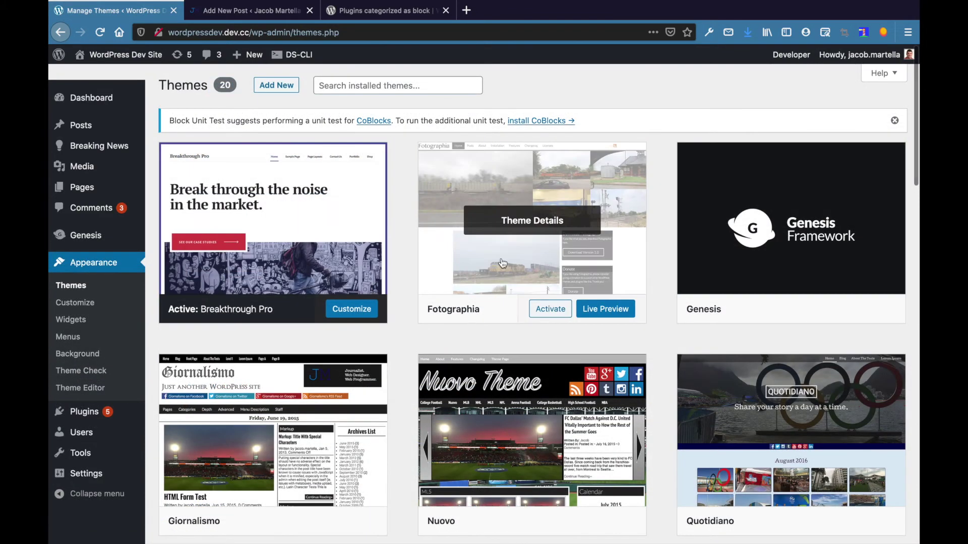
# Enable auto-updates in the Fotographia theme's details, switch them back off and close the details
pyautogui.click(503, 263)
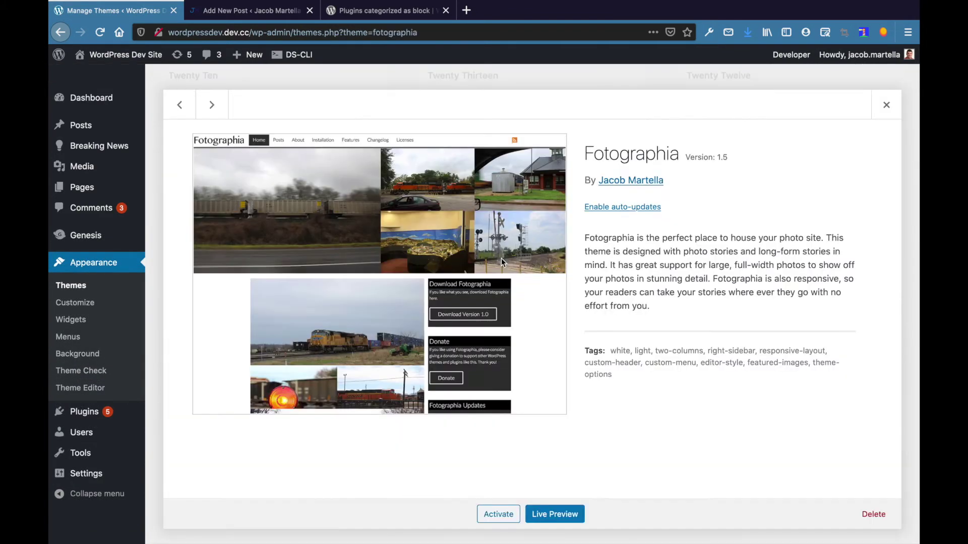
pyautogui.click(618, 208)
pyautogui.click(619, 209)
pyautogui.click(887, 105)
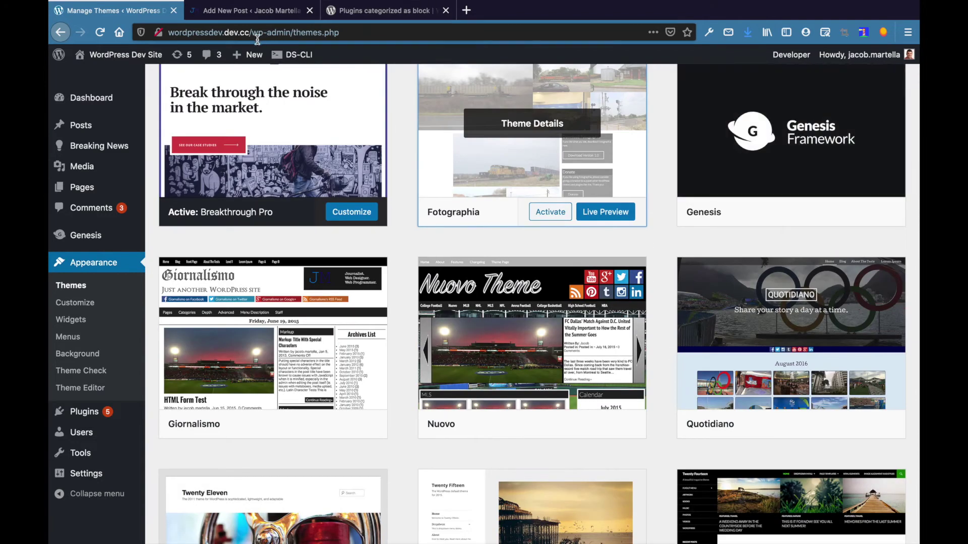
# Open the site's front page in a new tab and examine how its images load along the full page
pyautogui.rightClick(154, 62)
pyautogui.click(171, 66)
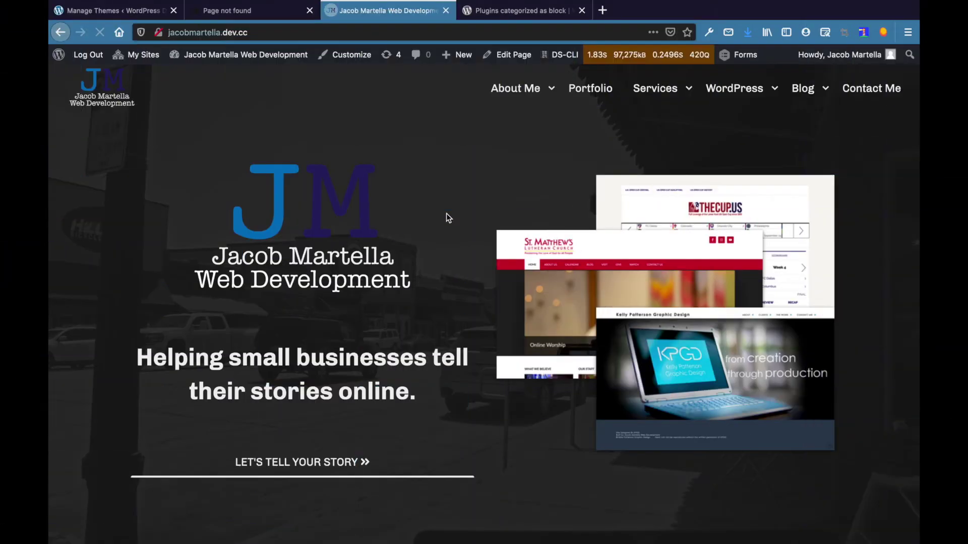
pyautogui.scroll(-6, 446, 213)
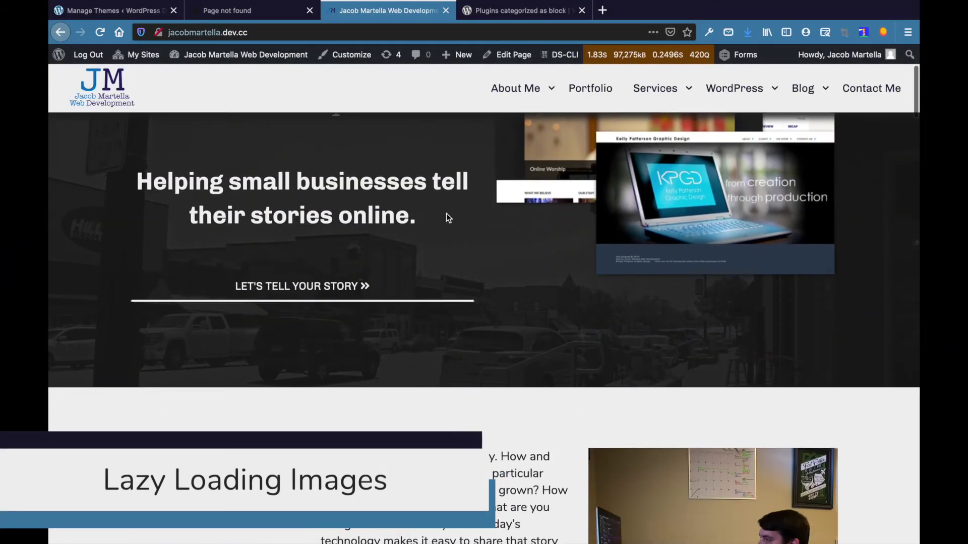
pyautogui.scroll(-10, 446, 214)
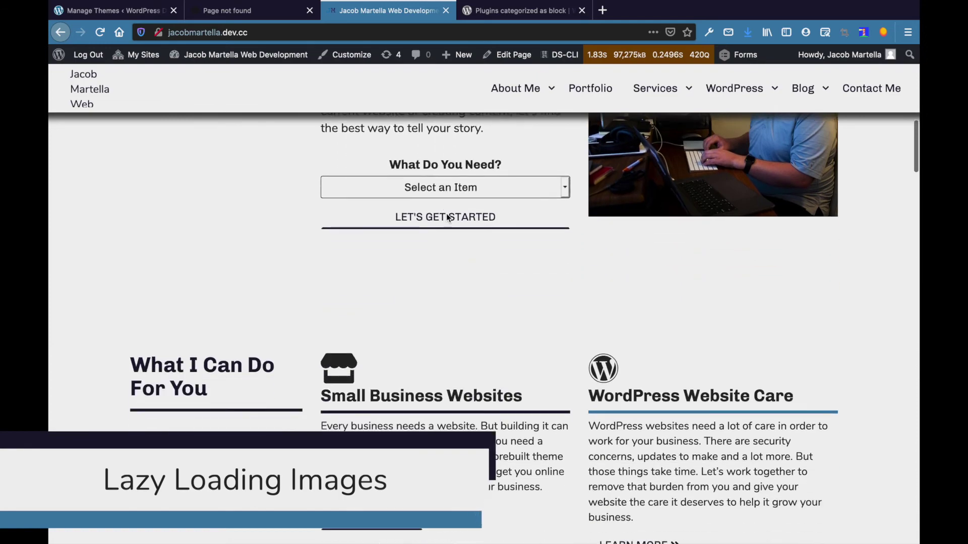
pyautogui.scroll(-10, 446, 213)
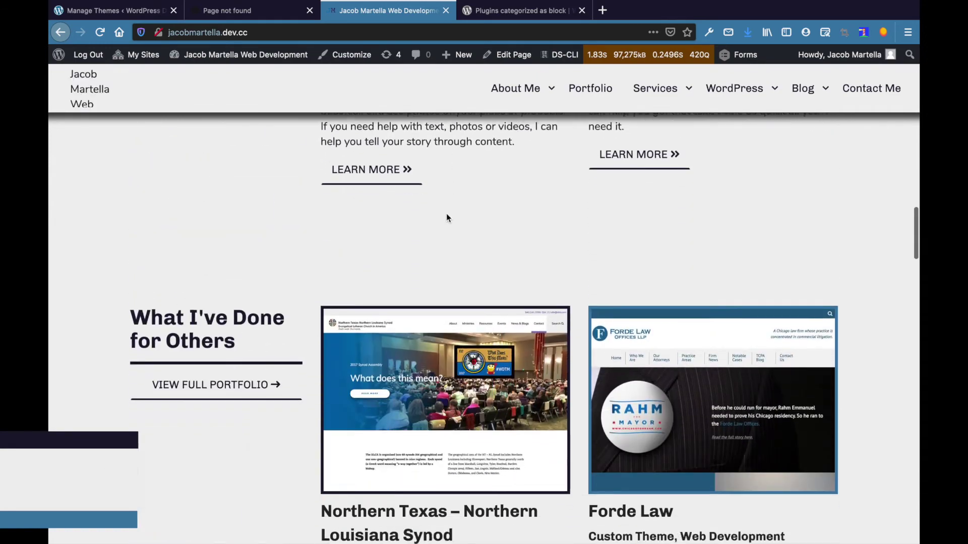
pyautogui.scroll(-15, 446, 217)
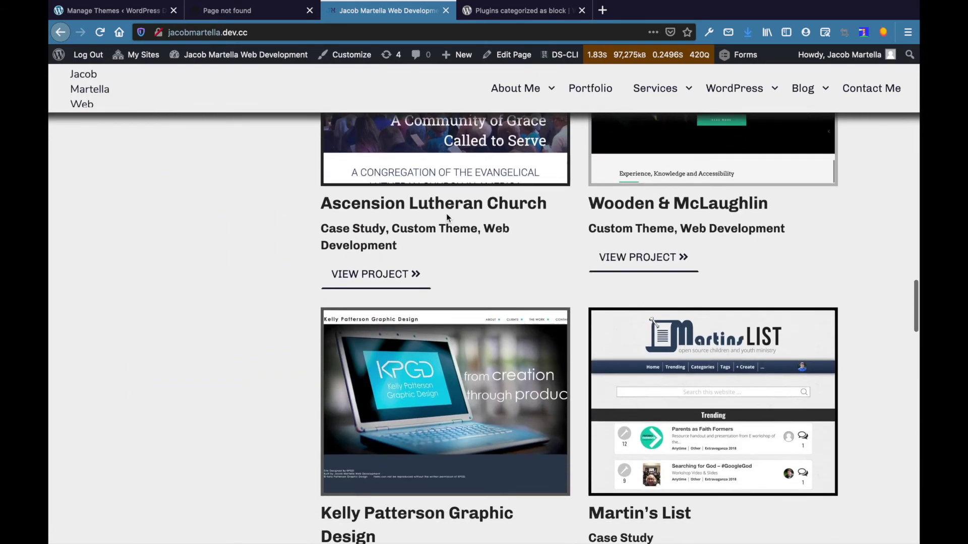
pyautogui.scroll(-15, 446, 214)
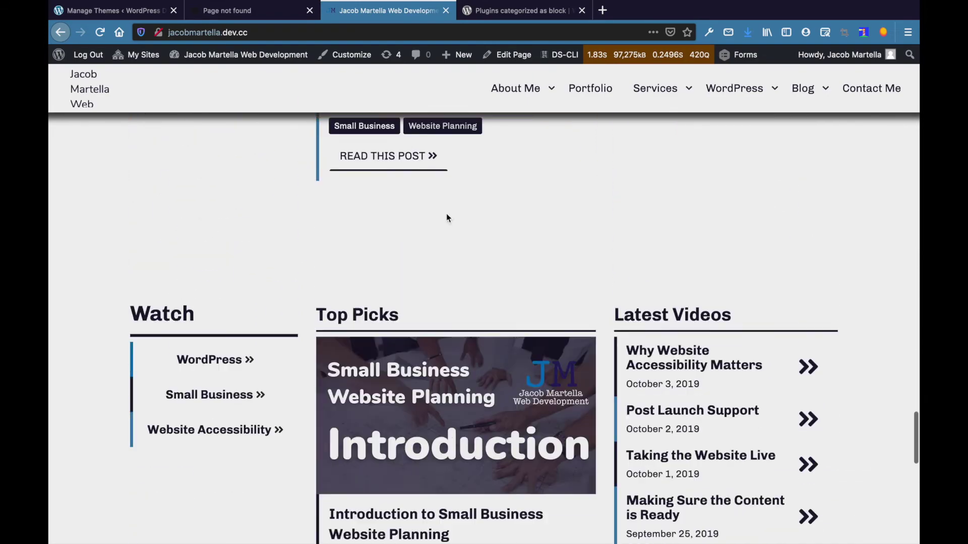
pyautogui.scroll(-4, 446, 213)
pyautogui.scroll(20, 446, 213)
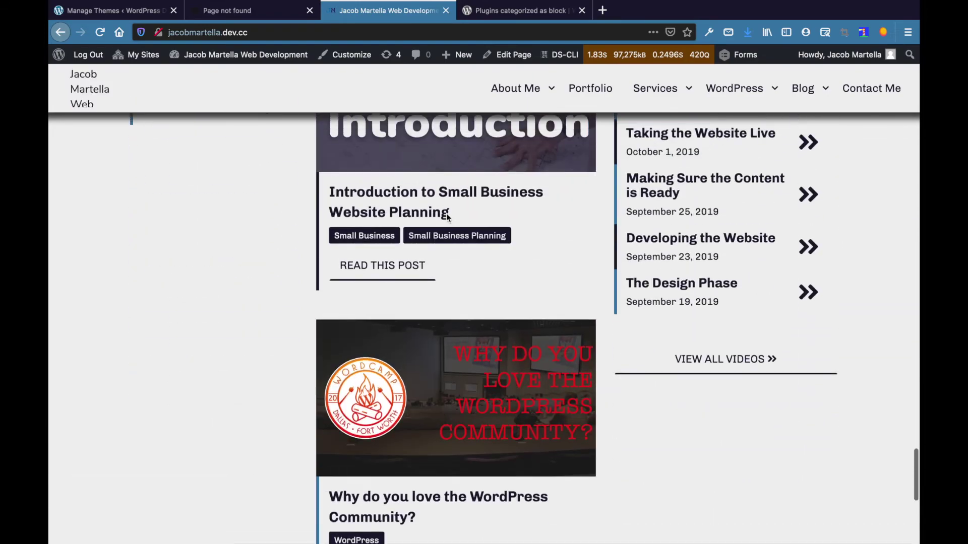
pyautogui.scroll(20, 446, 213)
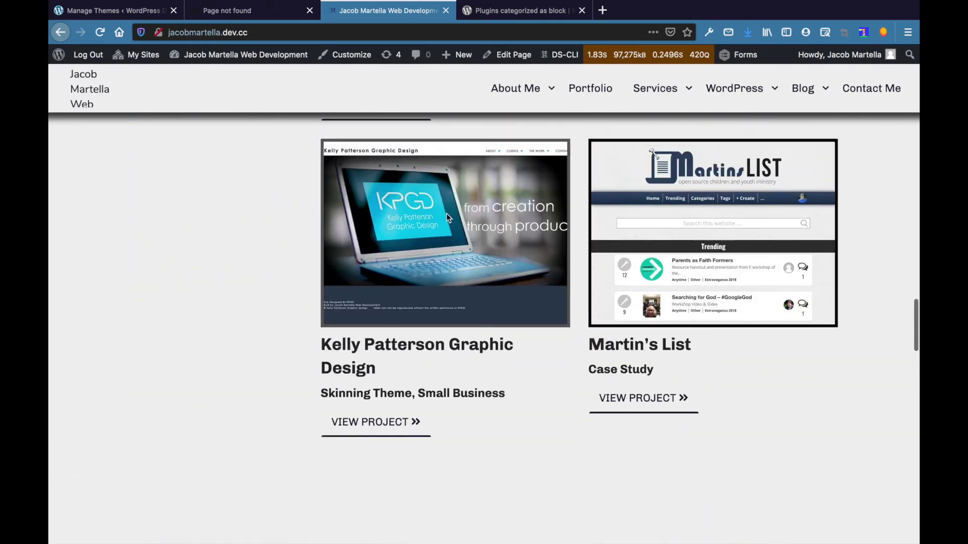
pyautogui.scroll(20, 446, 213)
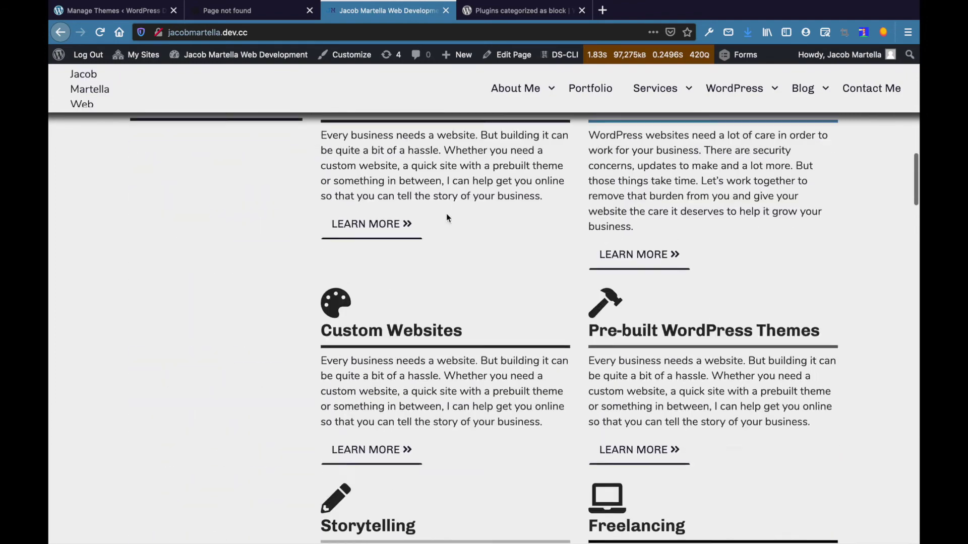
pyautogui.scroll(12, 446, 213)
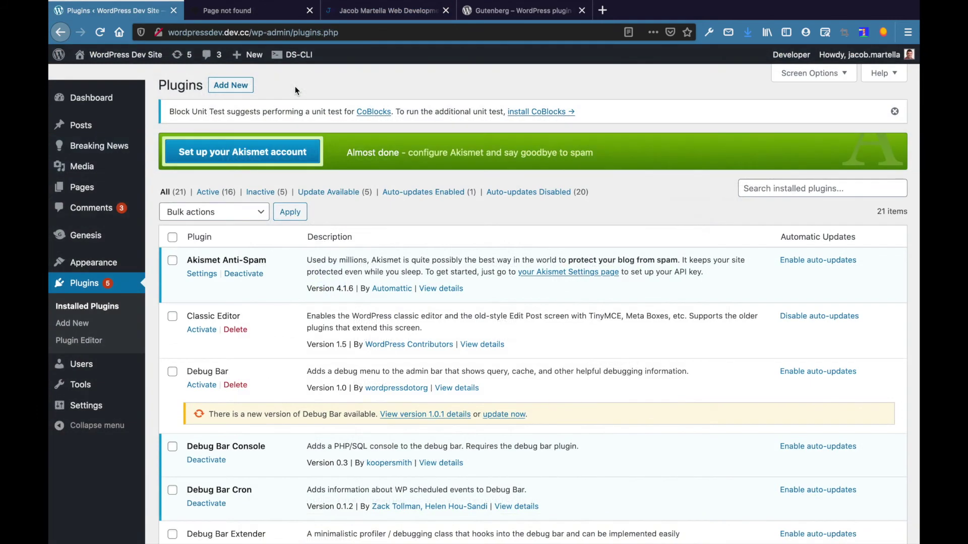
# Upload the plugin package gutenberg.8.6.1.zip from the Downloads folder and start its installation
pyautogui.click(238, 87)
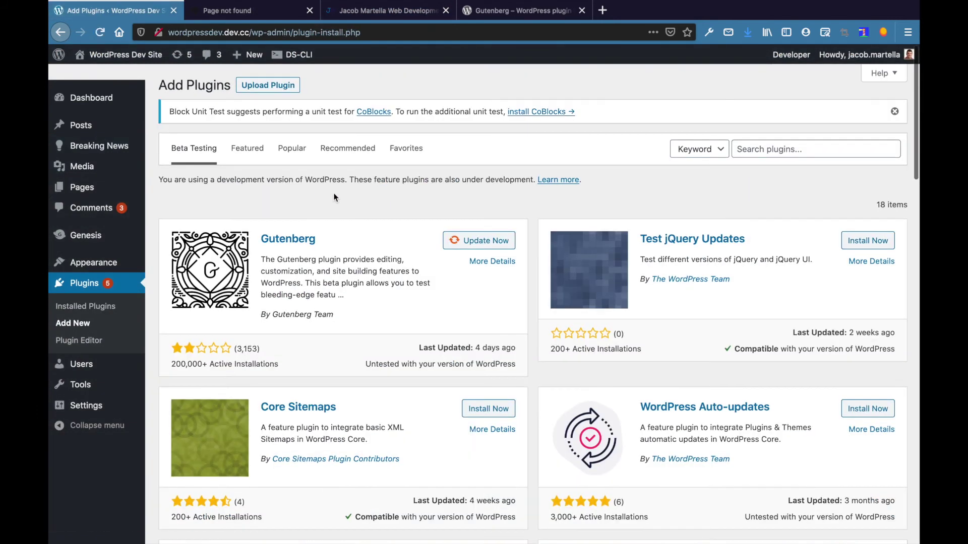
pyautogui.click(282, 86)
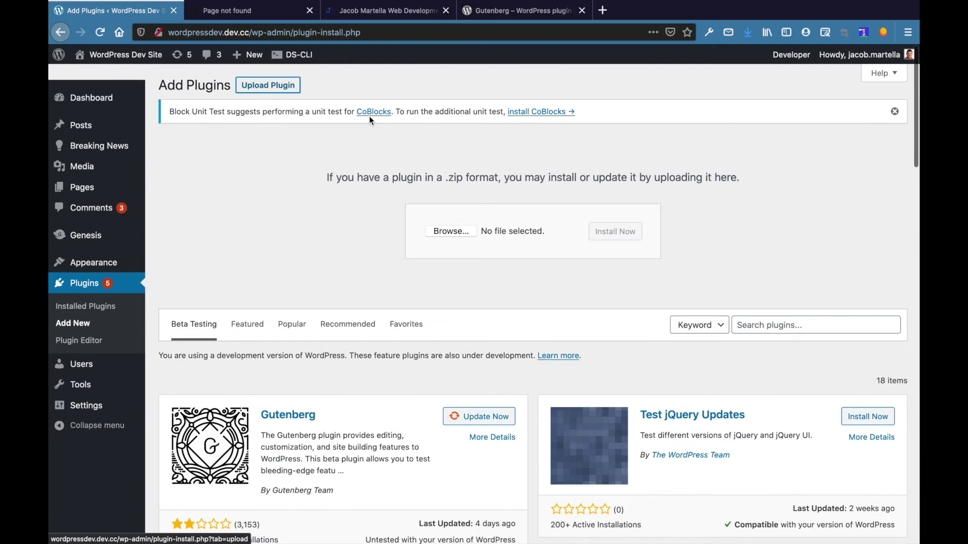
pyautogui.click(457, 233)
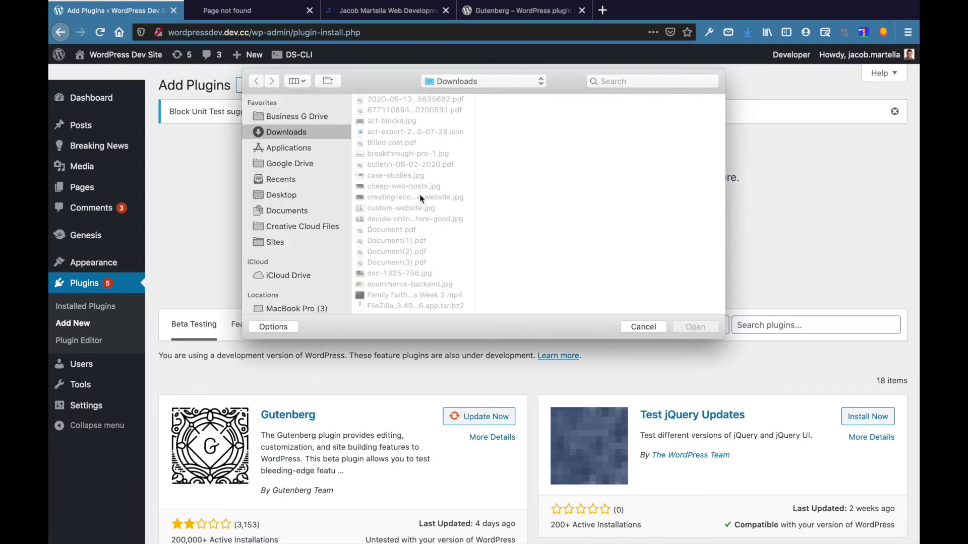
pyautogui.scroll(-3, 430, 208)
pyautogui.scroll(-2, 431, 212)
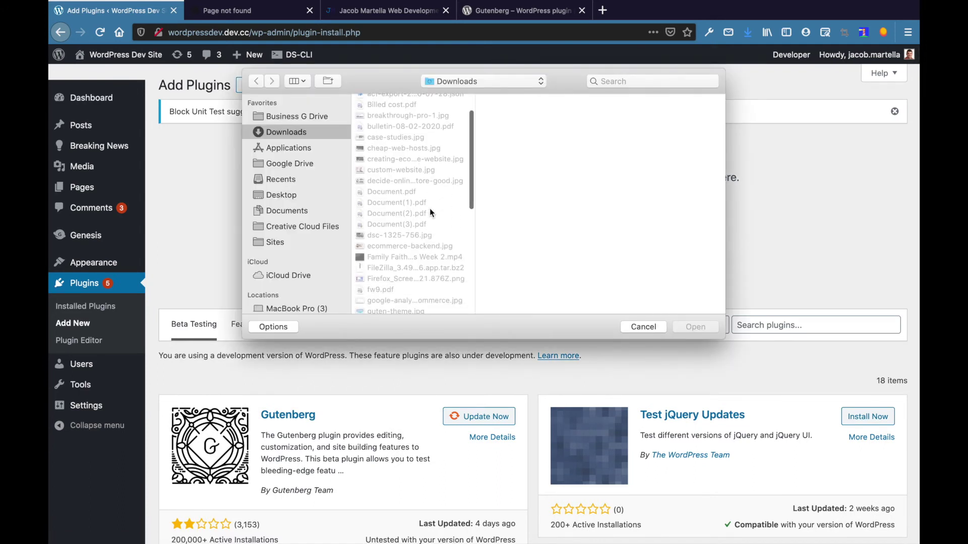
pyautogui.scroll(-3, 429, 208)
pyautogui.click(403, 263)
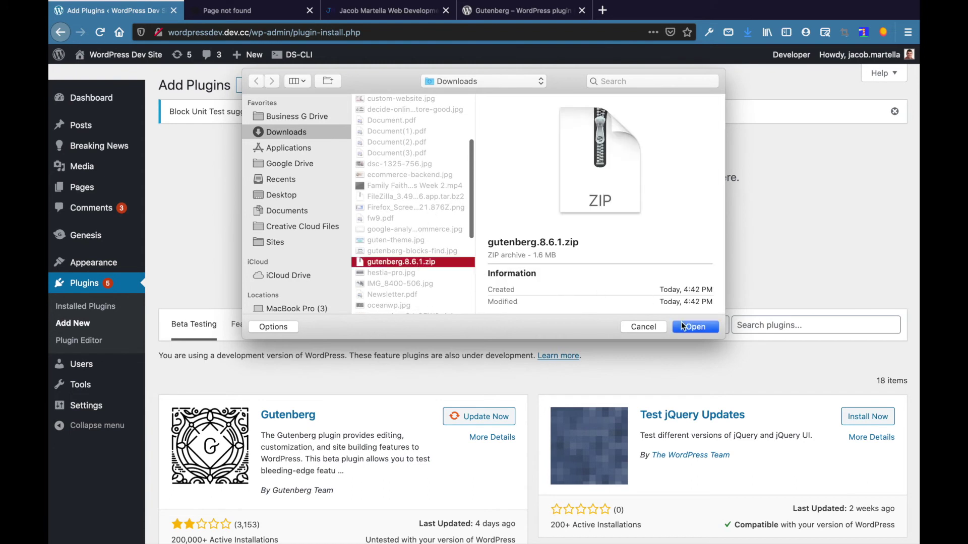
pyautogui.click(695, 327)
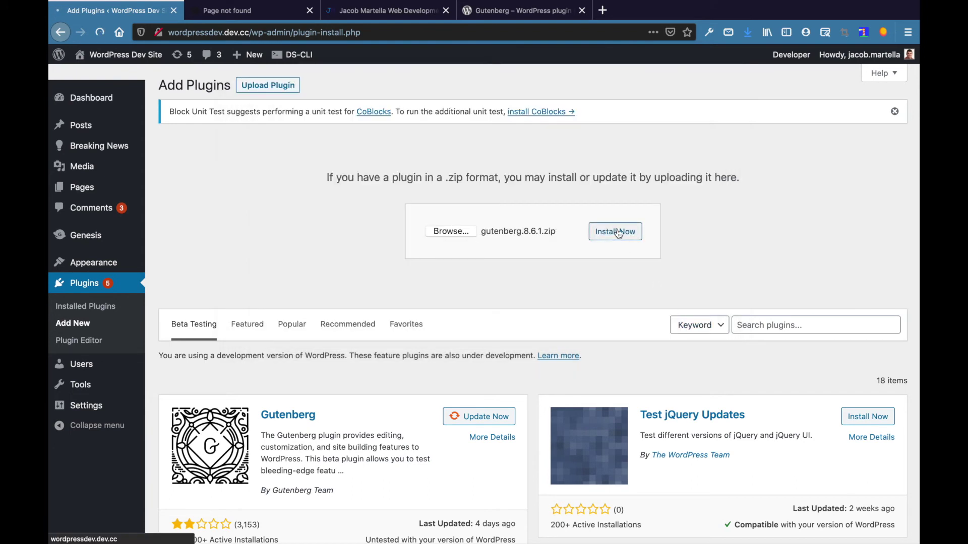
pyautogui.click(619, 232)
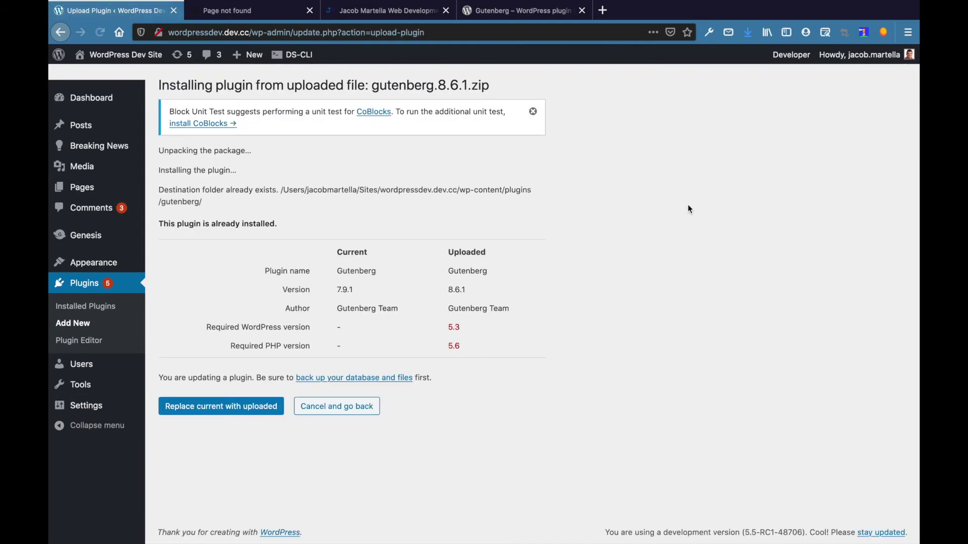